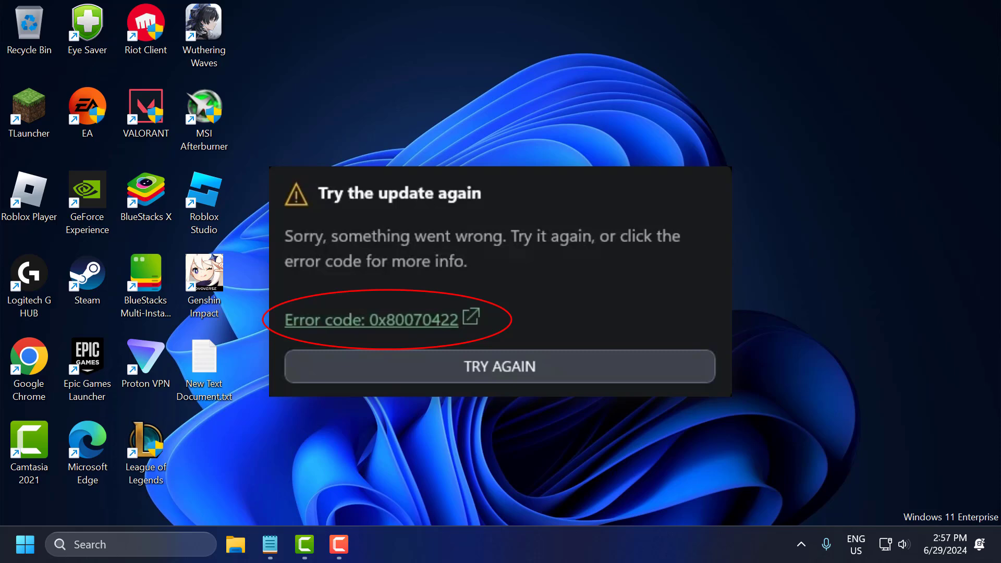
Search Windows for 'services' and launch the Services app
{"action": "left_click", "coordinate": [188, 543]}
{"action": "type", "text": "services"}
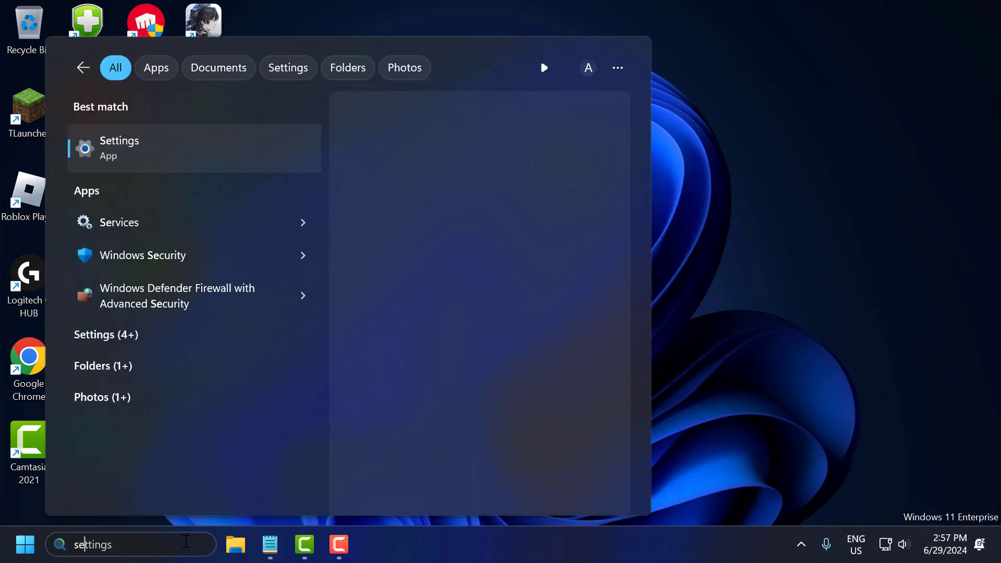
{"action": "left_click", "coordinate": [187, 156]}
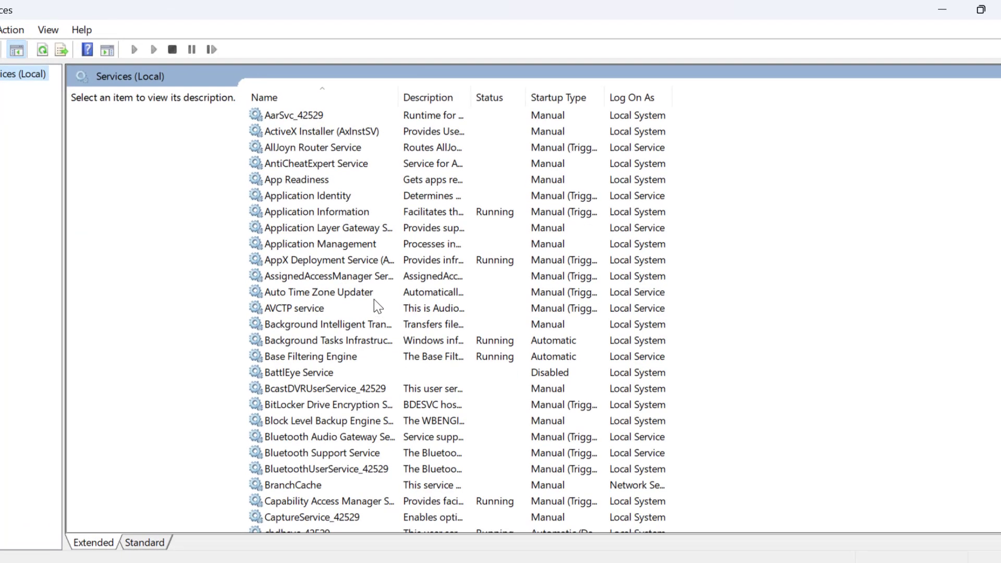
Set Microsoft Account Sign-in Assistant's startup type to Automatic and apply it
{"action": "left_click", "coordinate": [370, 297]}
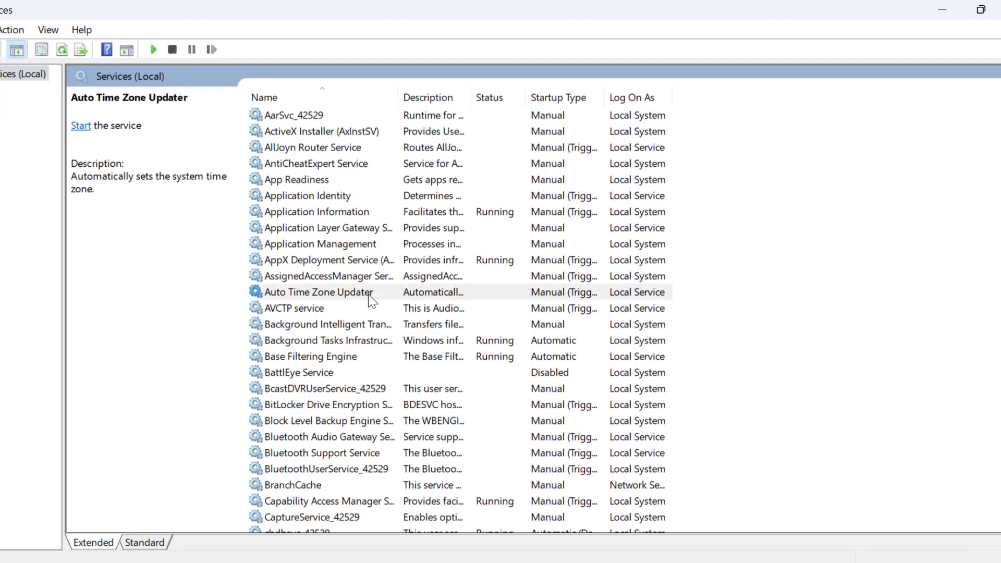
{"action": "type", "text": "me"}
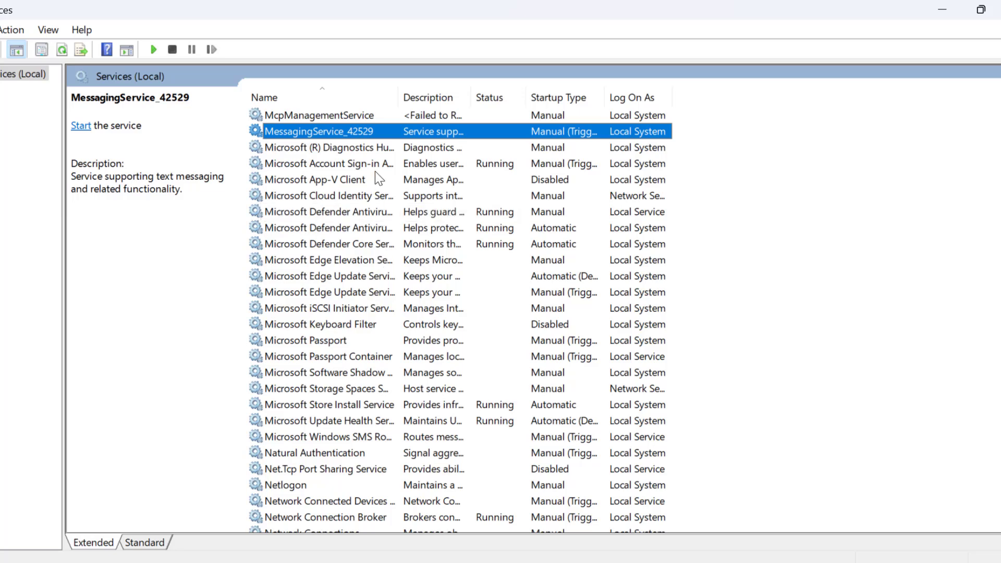
{"action": "left_click", "coordinate": [373, 148]}
{"action": "left_click", "coordinate": [370, 164]}
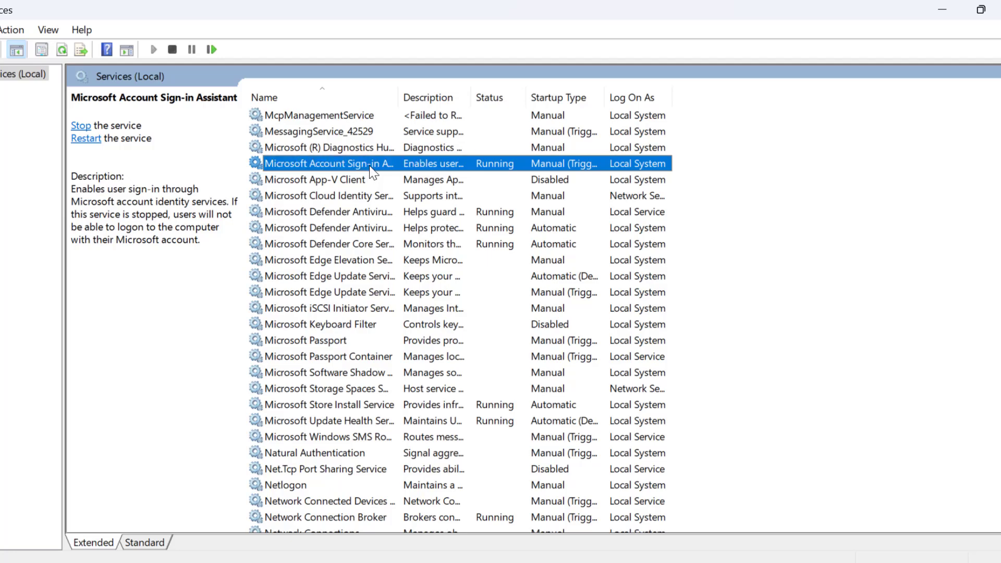
{"action": "double_click", "coordinate": [369, 165]}
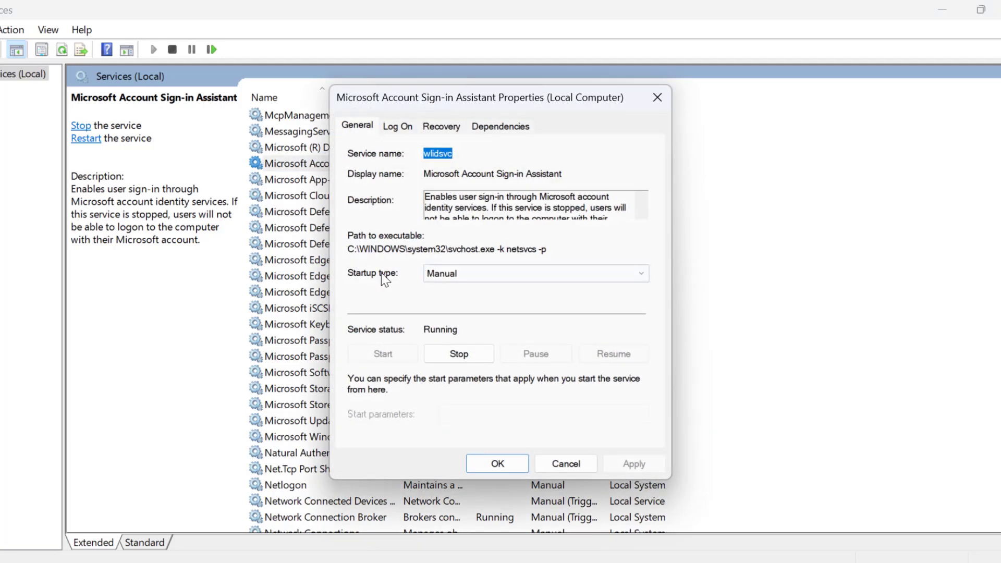
{"action": "left_click", "coordinate": [433, 274]}
{"action": "left_click", "coordinate": [431, 296]}
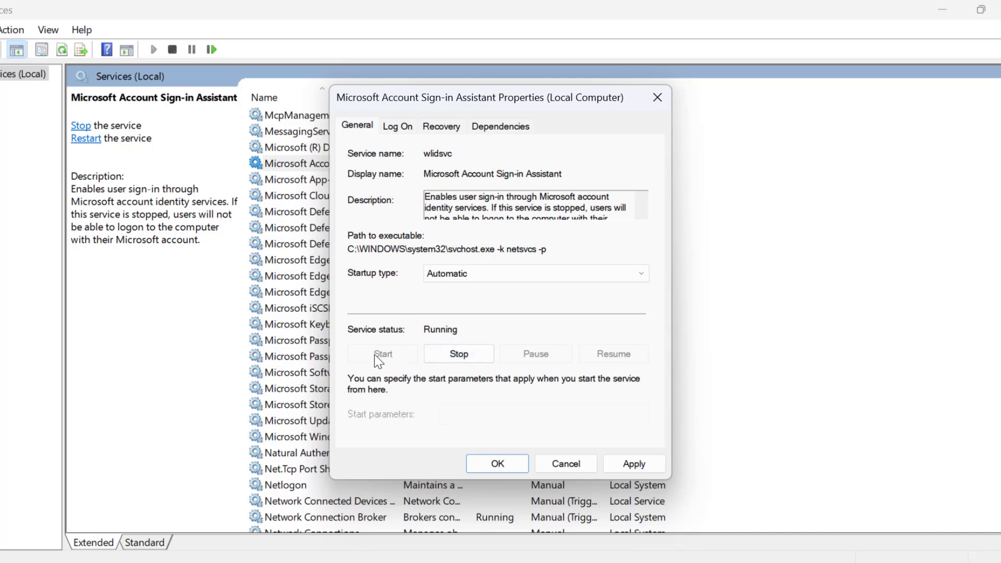
{"action": "left_click", "coordinate": [637, 465]}
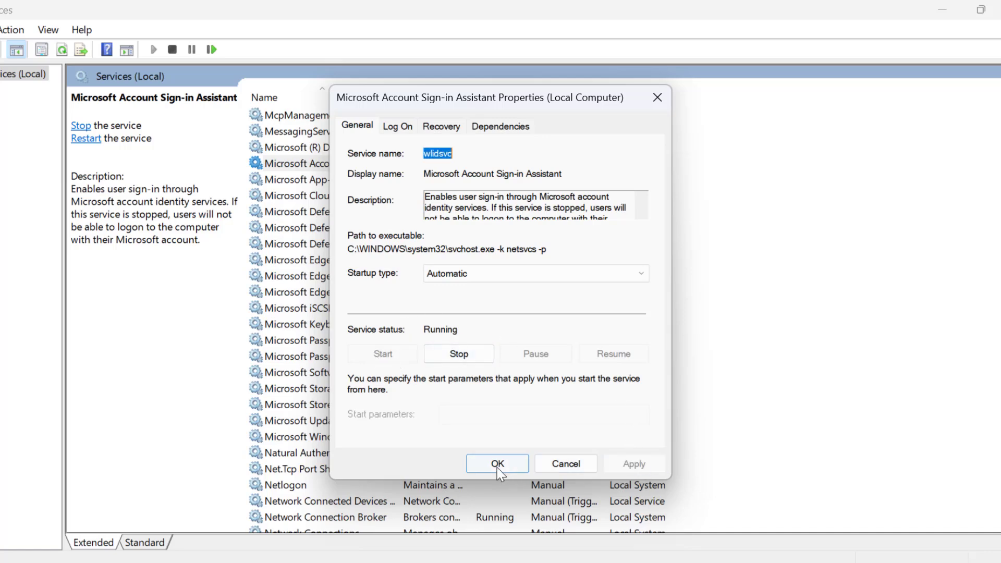
{"action": "left_click", "coordinate": [497, 465]}
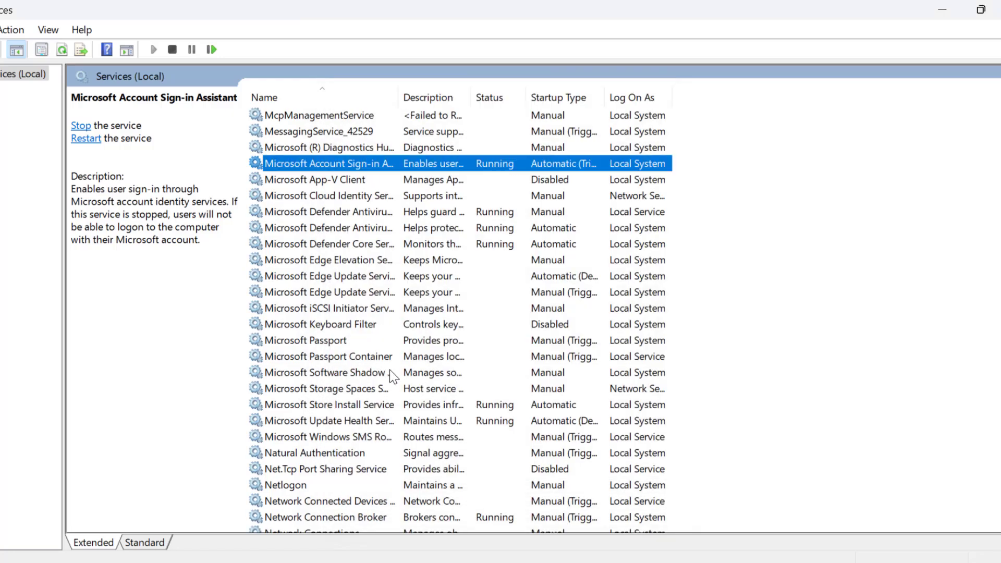
{"action": "left_click", "coordinate": [364, 325]}
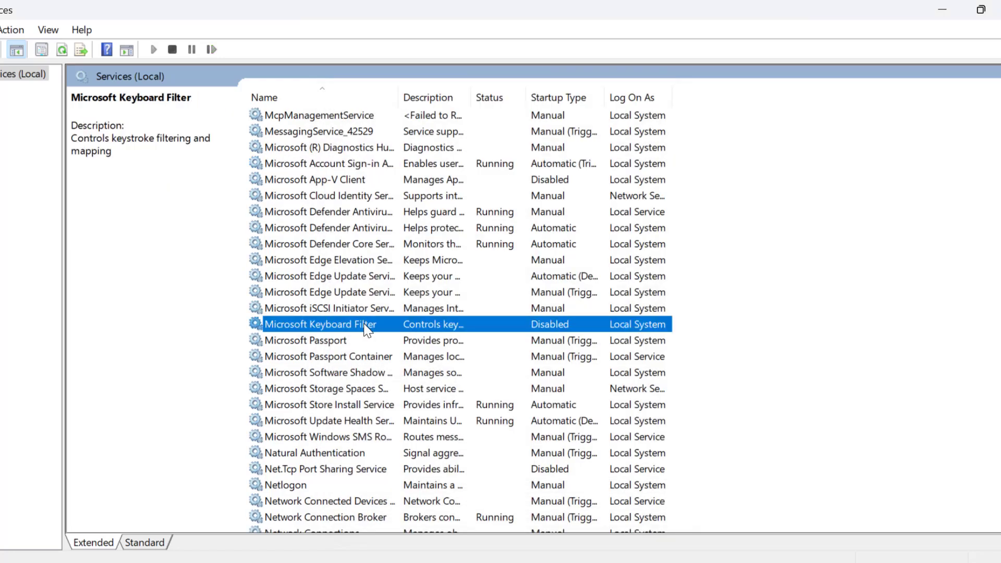
Set Xbox Live Auth Manager to Automatic startup, start it, and apply
{"action": "key", "text": "x"}
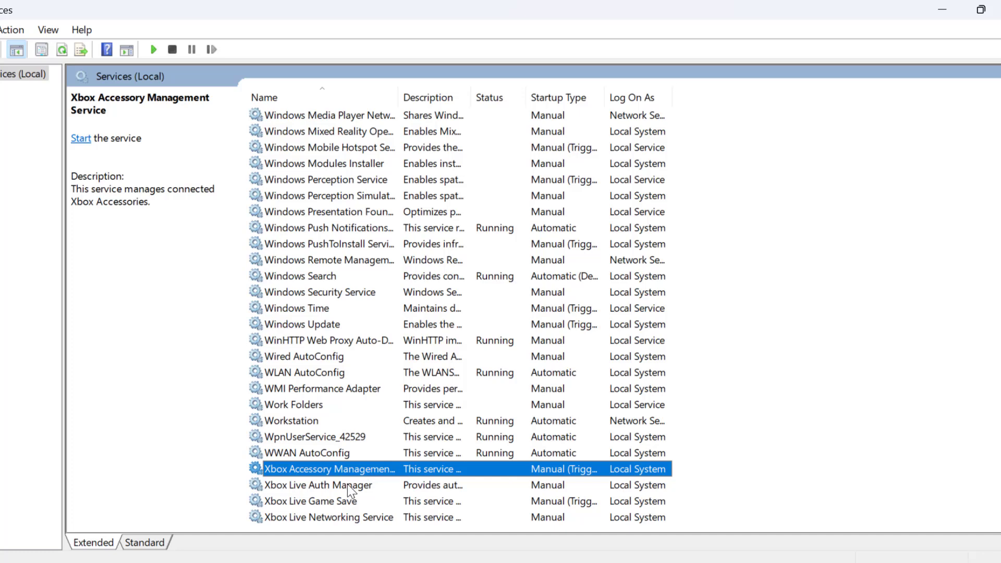
{"action": "left_click", "coordinate": [350, 488]}
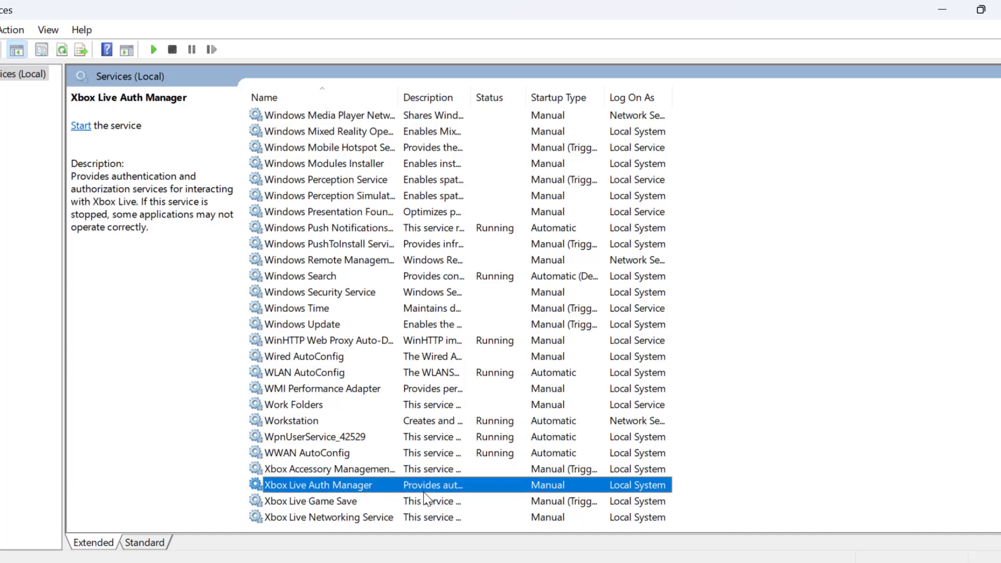
{"action": "double_click", "coordinate": [400, 488]}
{"action": "left_click", "coordinate": [471, 276]}
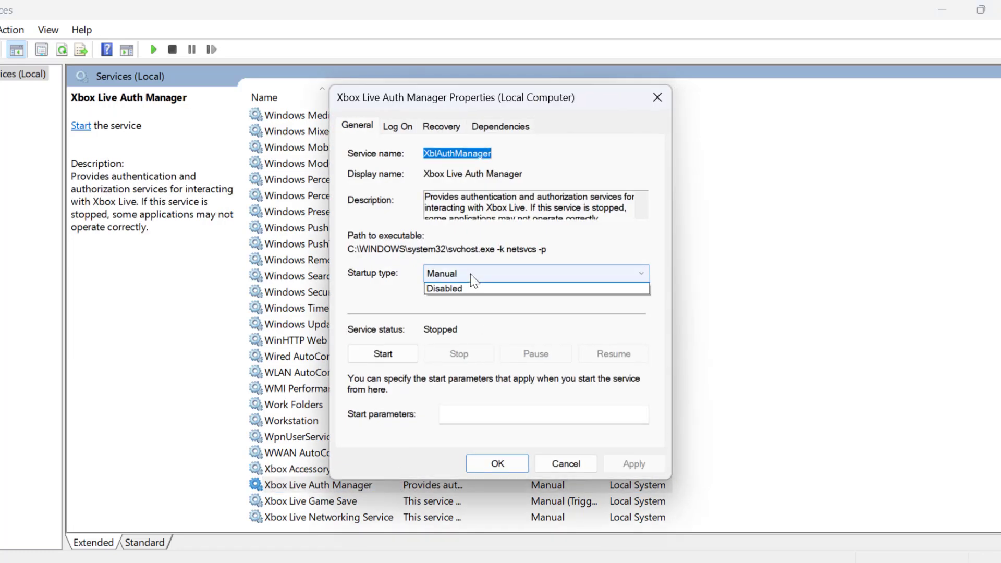
{"action": "left_click", "coordinate": [447, 292]}
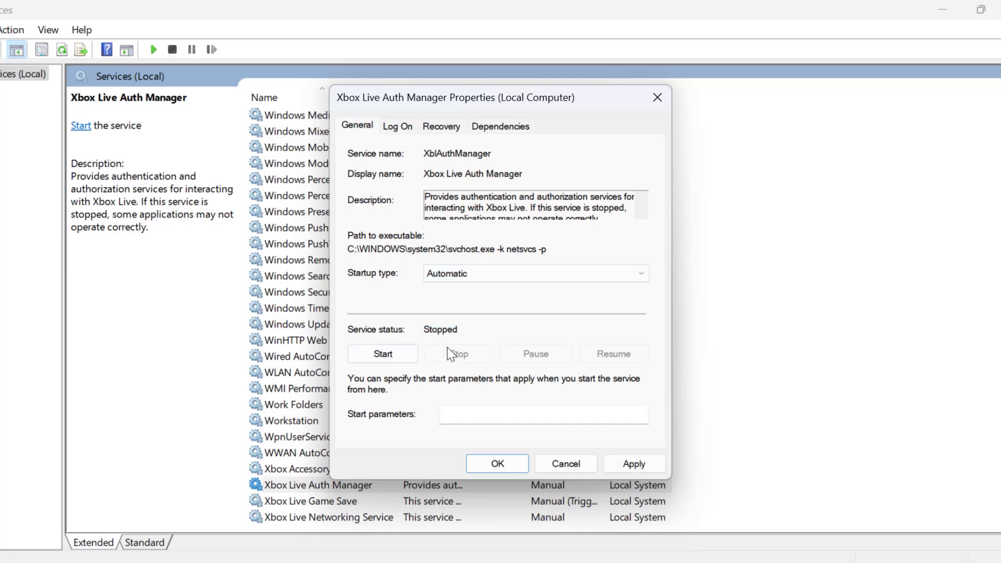
{"action": "left_click", "coordinate": [372, 360]}
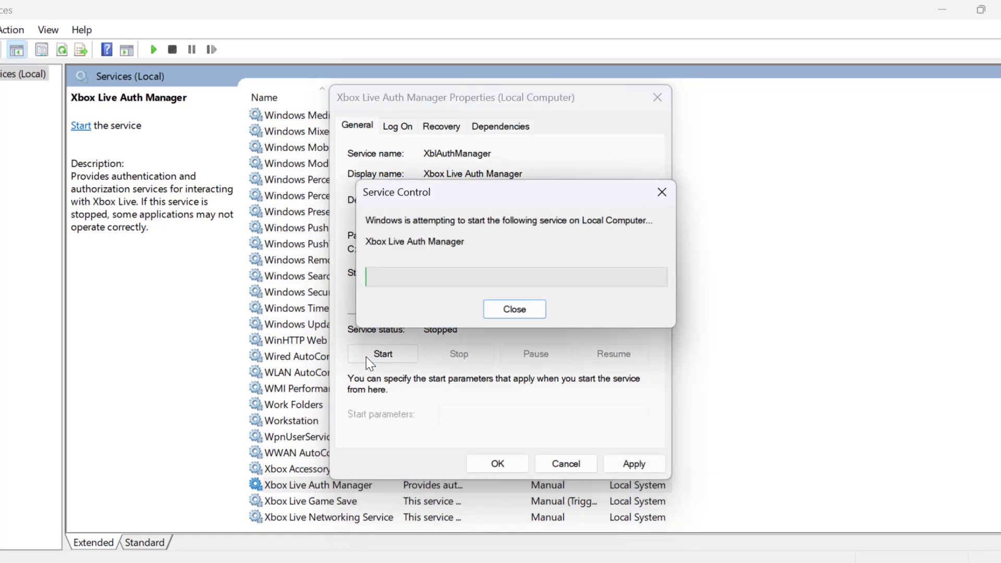
{"action": "left_click", "coordinate": [634, 463]}
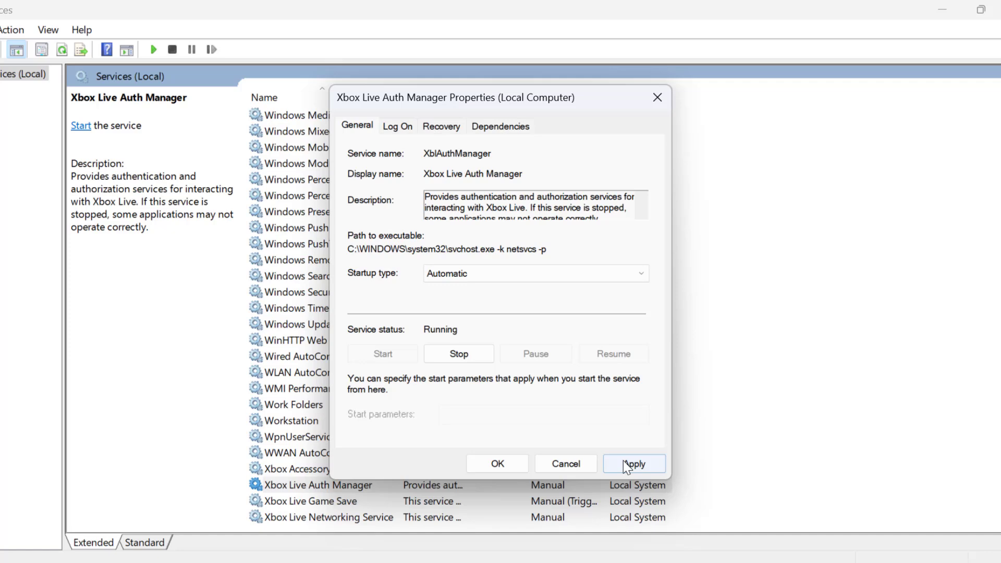
{"action": "left_click", "coordinate": [498, 465]}
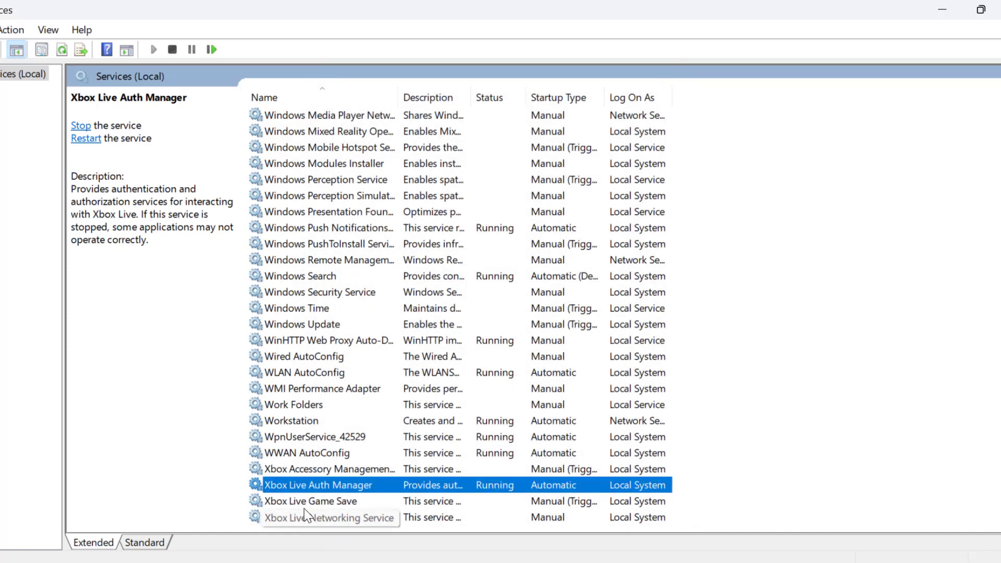
Set Xbox Live Game Save to Automatic startup, start it, and apply
{"action": "left_click", "coordinate": [305, 515]}
{"action": "left_click", "coordinate": [347, 502]}
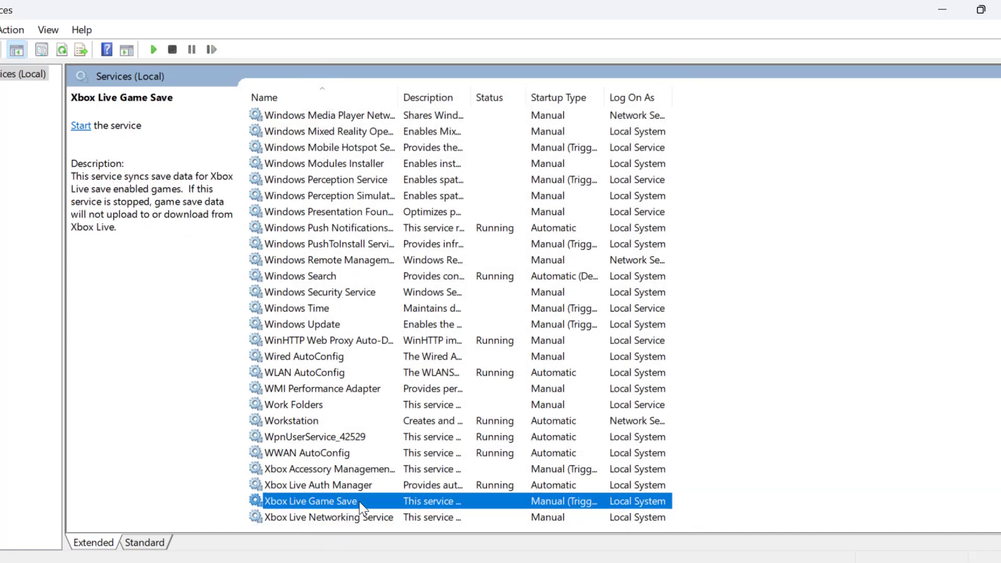
{"action": "double_click", "coordinate": [360, 501]}
{"action": "left_click", "coordinate": [469, 274]}
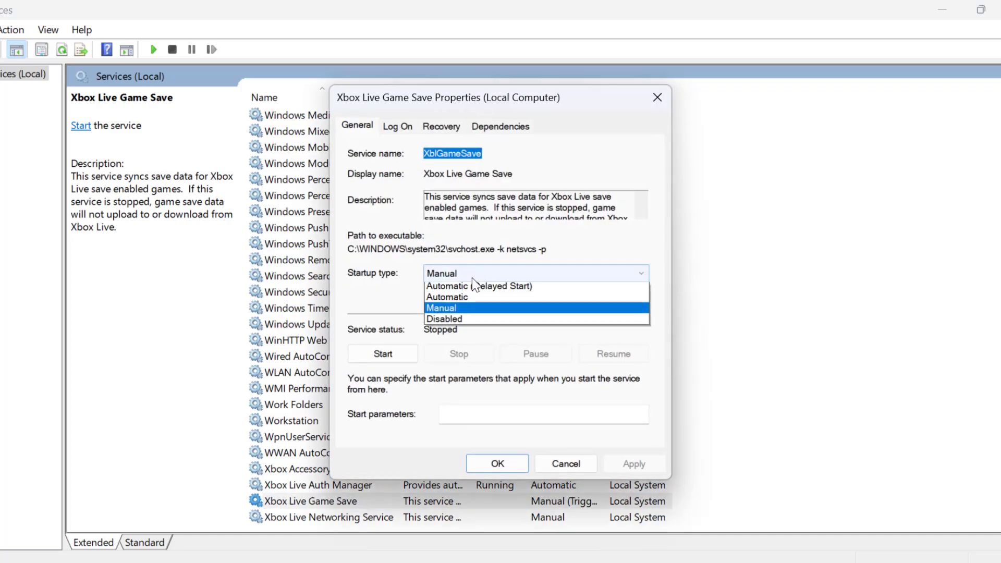
{"action": "left_click", "coordinate": [463, 300]}
{"action": "left_click", "coordinate": [403, 352]}
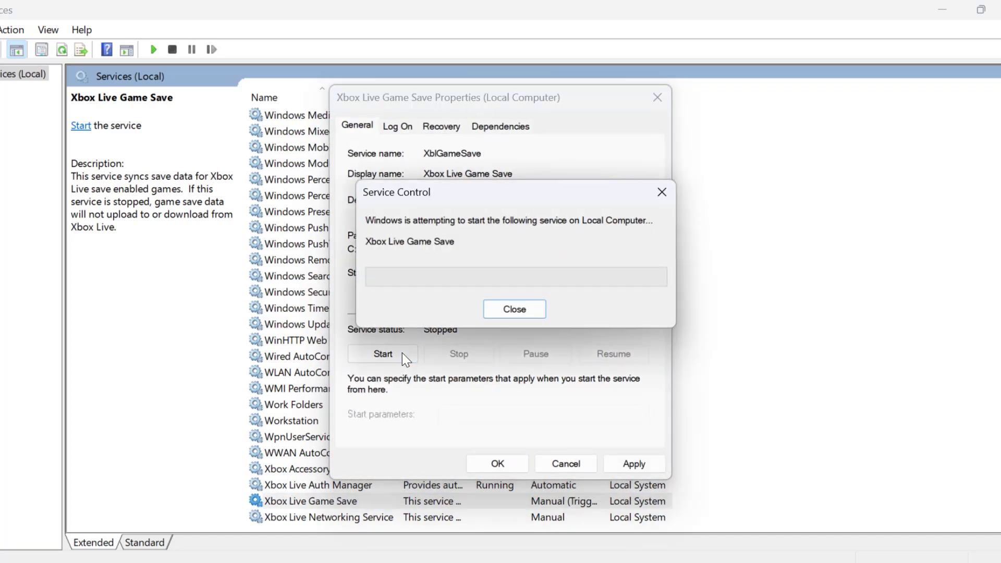
{"action": "left_click", "coordinate": [631, 463]}
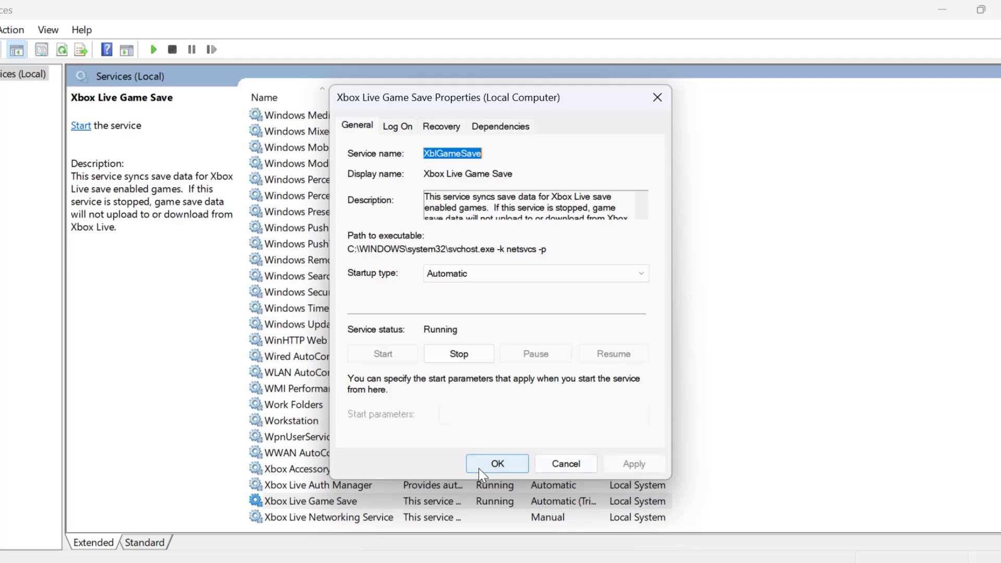
Set Xbox Live Networking Service to Automatic, start it, apply, and close Services
{"action": "left_click", "coordinate": [325, 517]}
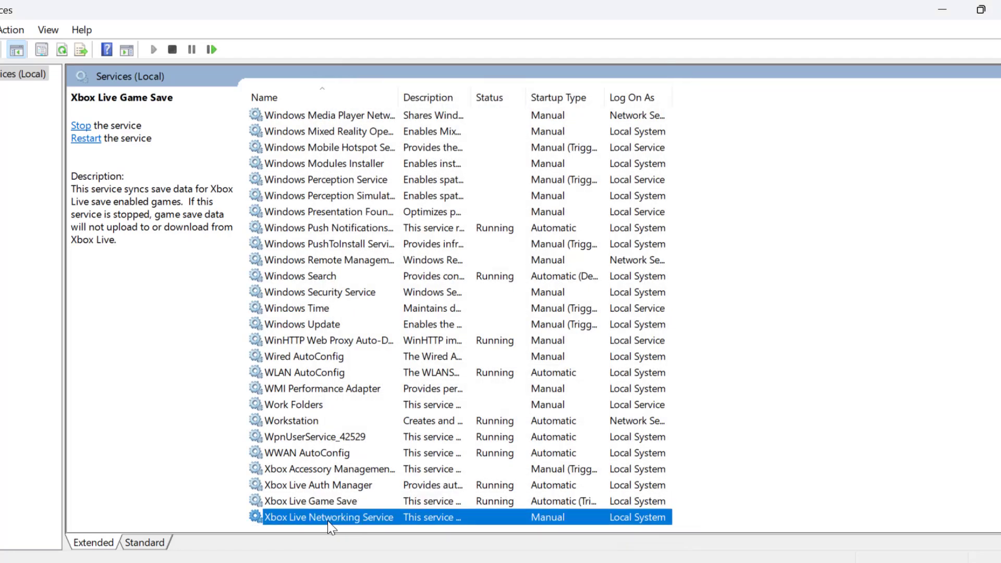
{"action": "double_click", "coordinate": [388, 518]}
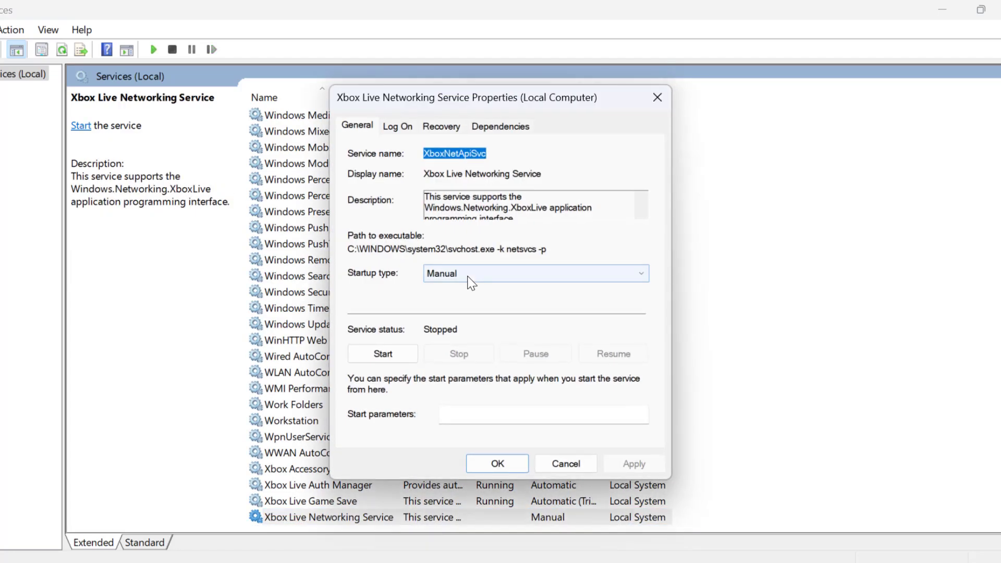
{"action": "left_click", "coordinate": [469, 274]}
{"action": "left_click", "coordinate": [468, 301]}
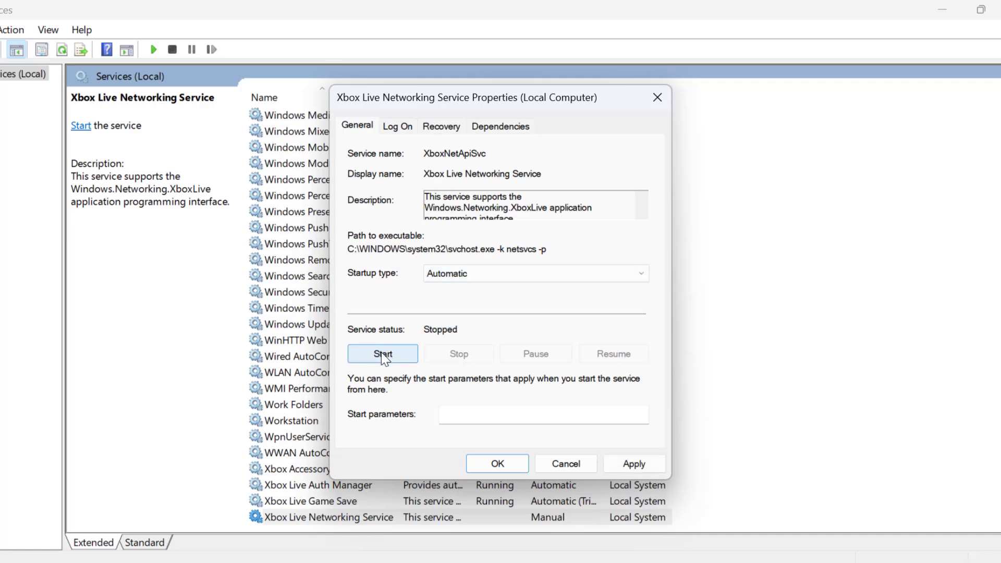
{"action": "left_click", "coordinate": [402, 356]}
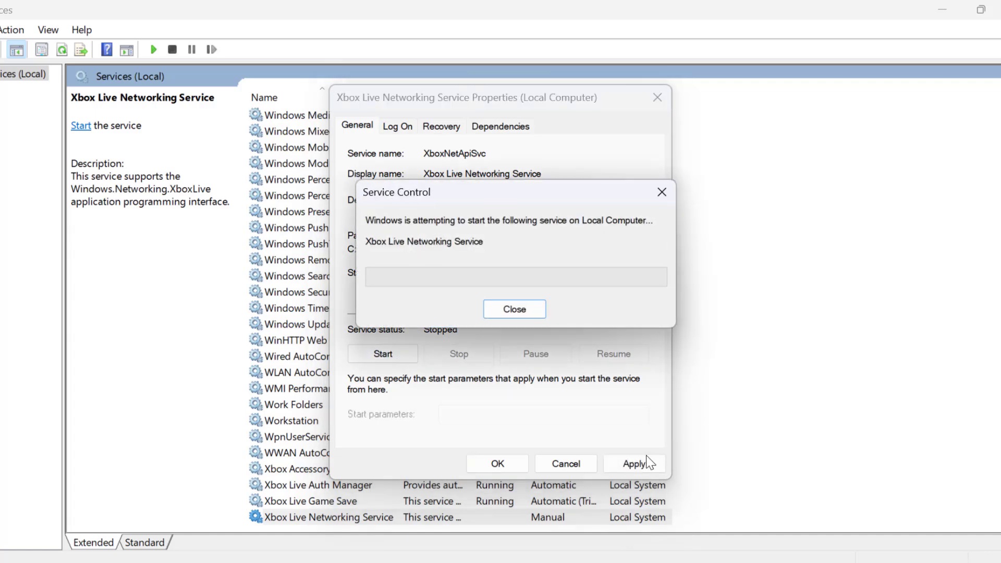
{"action": "left_click", "coordinate": [645, 468]}
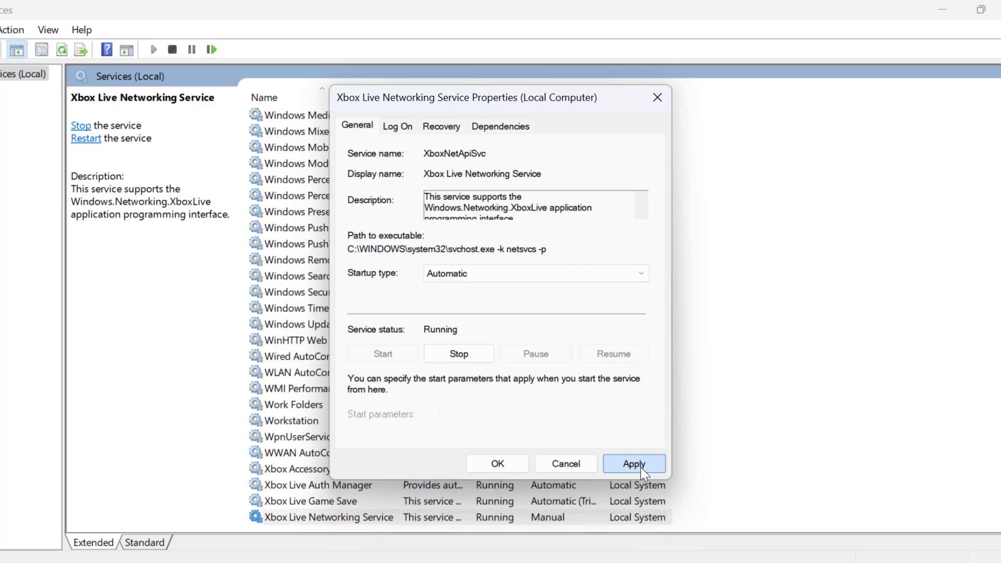
{"action": "left_click", "coordinate": [493, 465]}
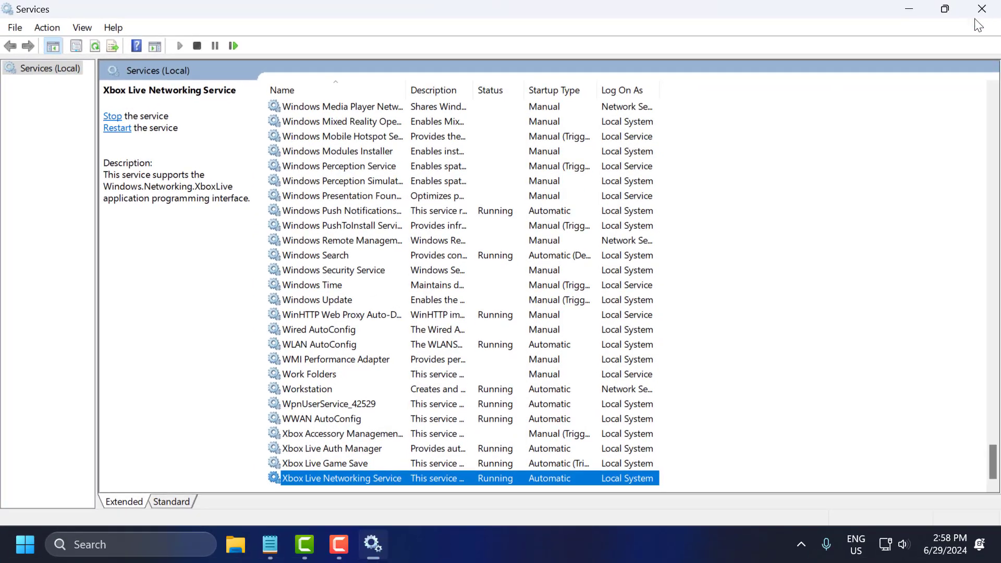
{"action": "left_click", "coordinate": [977, 9]}
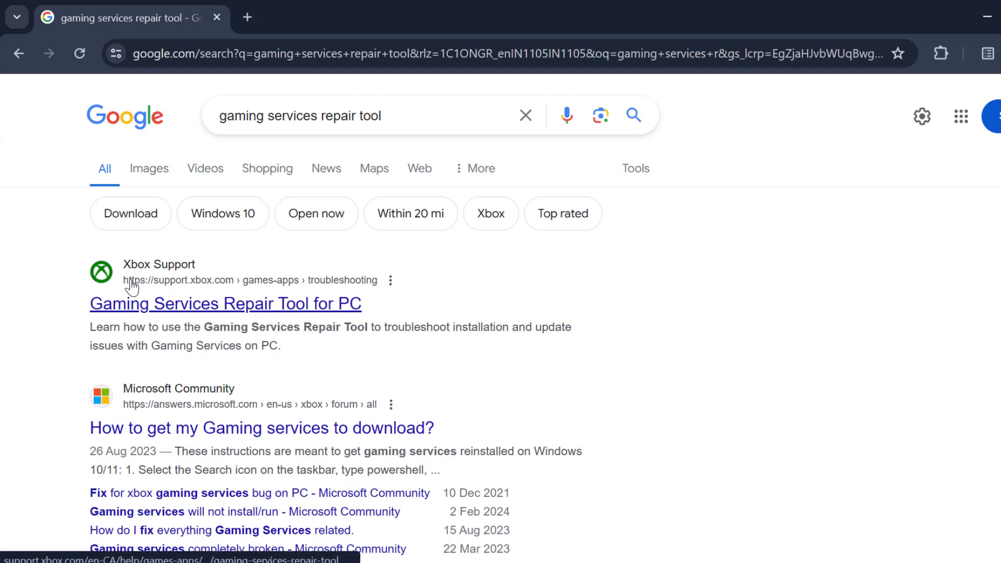
Download GamingRepairTool.exe from the Xbox Support page's Downloadable version section and run it
{"action": "left_click", "coordinate": [202, 313]}
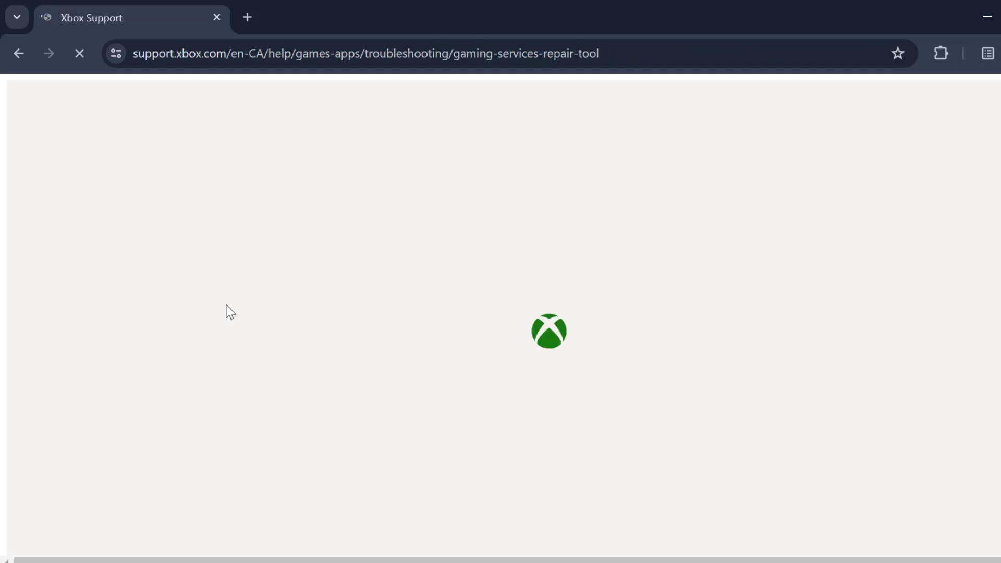
{"action": "scroll", "coordinate": [353, 319], "scroll_direction": "down", "scroll_amount": 3}
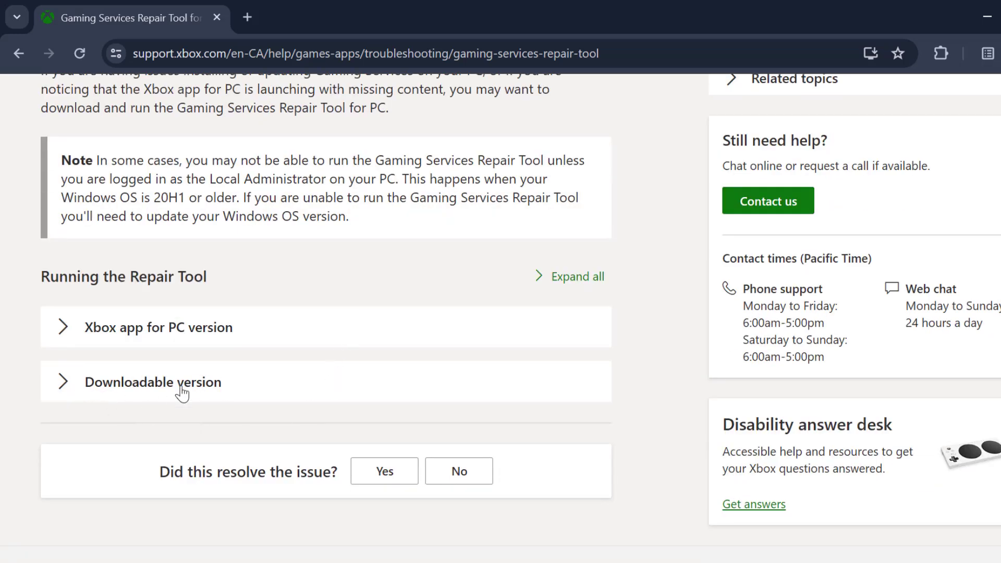
{"action": "left_click", "coordinate": [64, 388]}
{"action": "scroll", "coordinate": [146, 335], "scroll_direction": "down", "scroll_amount": 15}
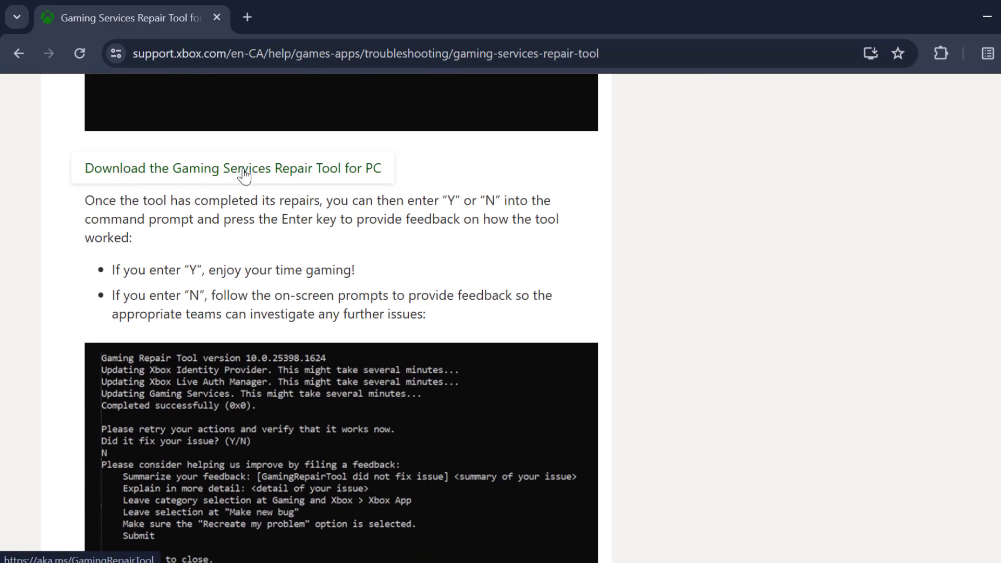
{"action": "left_click", "coordinate": [329, 174]}
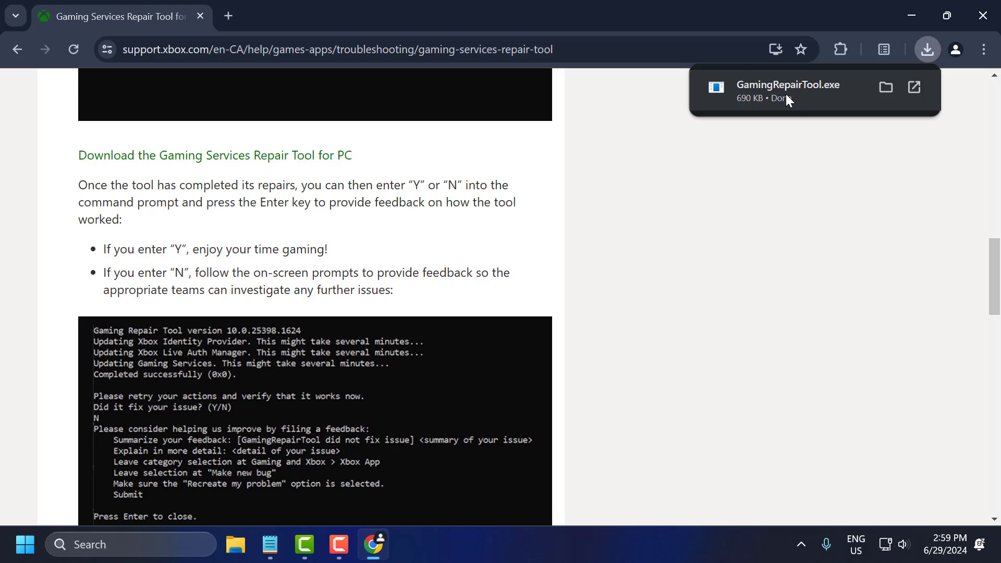
{"action": "left_click", "coordinate": [786, 96]}
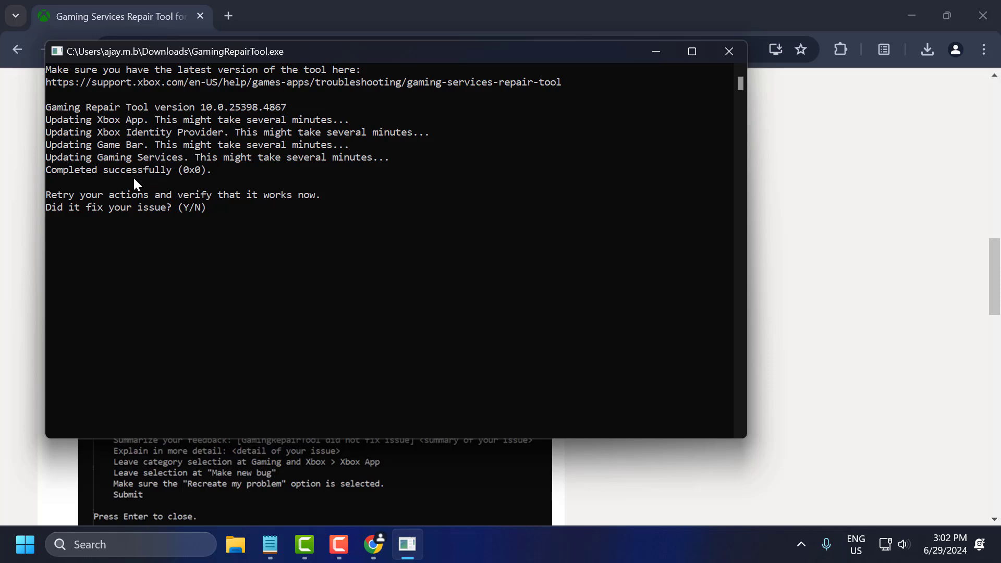
Close the finished repair tool and open the Xbox app's App settings via Windows search
{"action": "left_click", "coordinate": [730, 53]}
{"action": "left_click", "coordinate": [912, 16]}
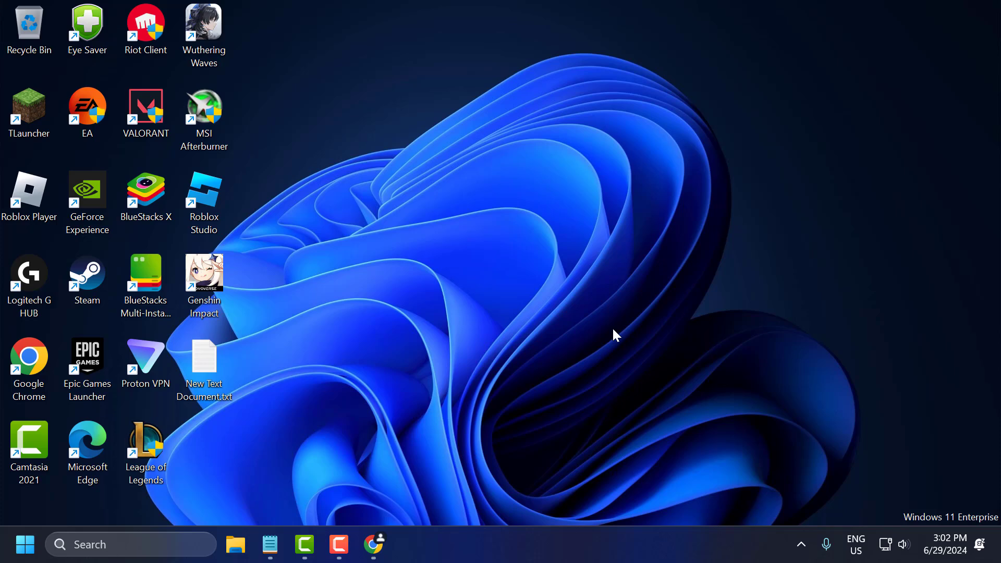
{"action": "left_click", "coordinate": [192, 551]}
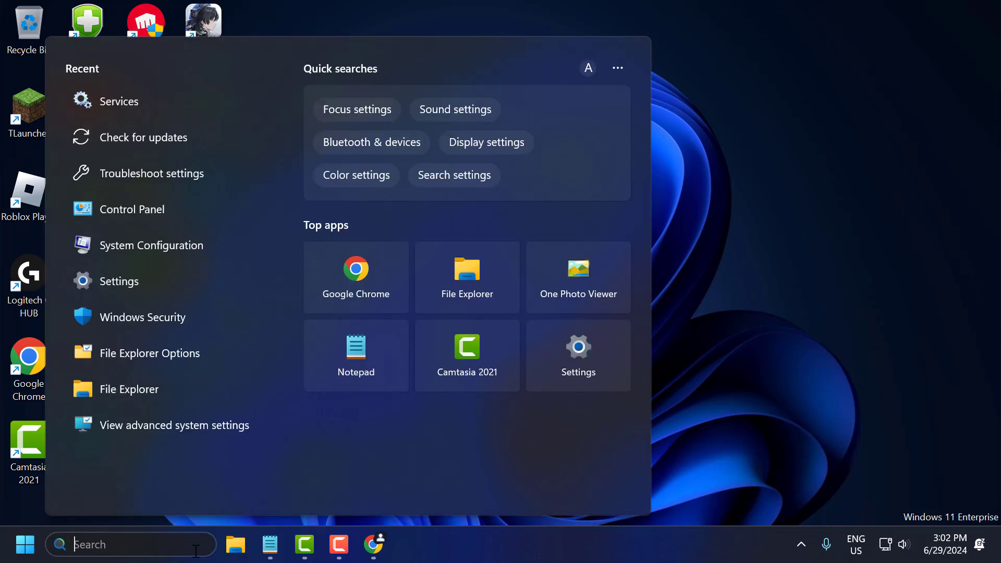
{"action": "type", "text": "xbox"}
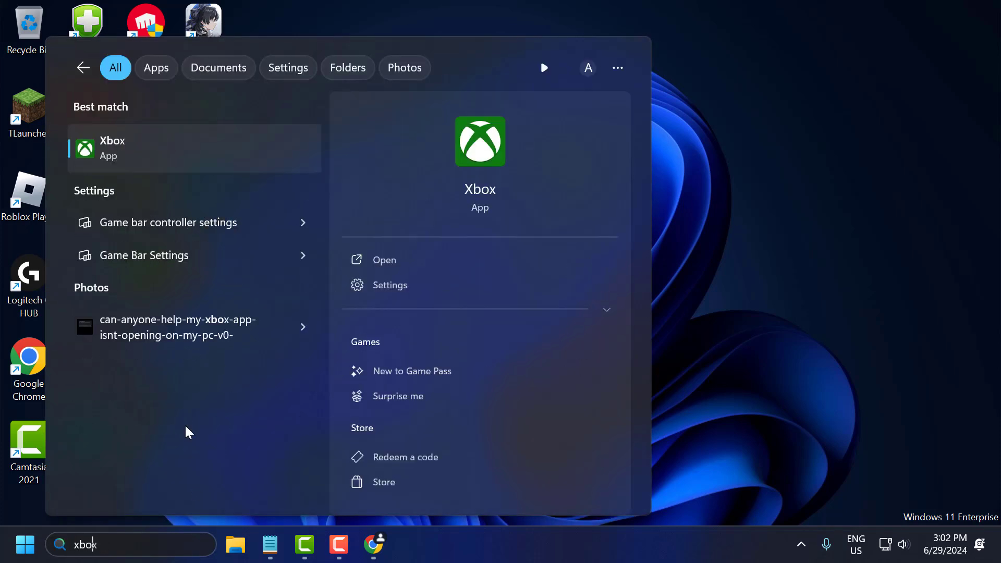
{"action": "right_click", "coordinate": [208, 164]}
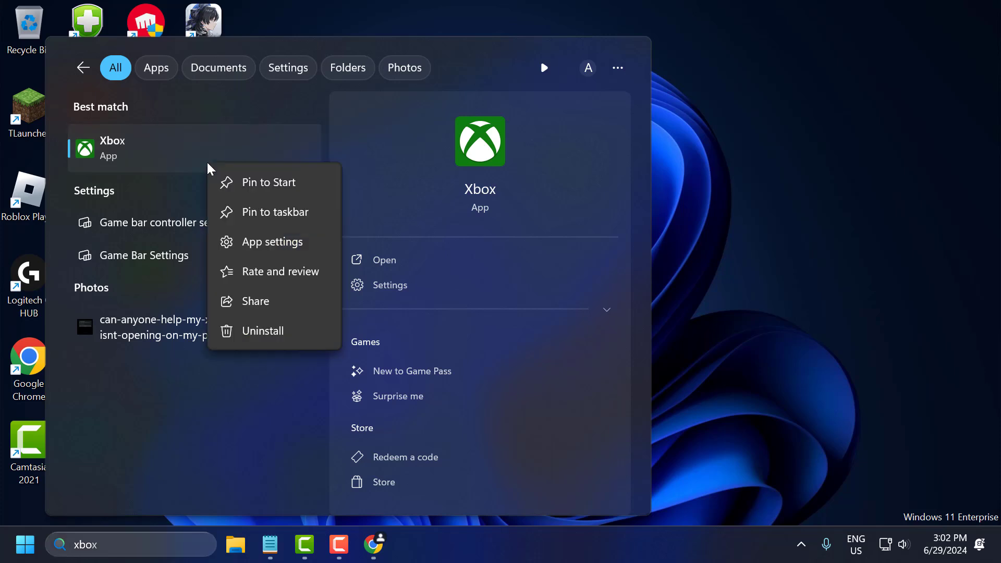
{"action": "left_click", "coordinate": [298, 245]}
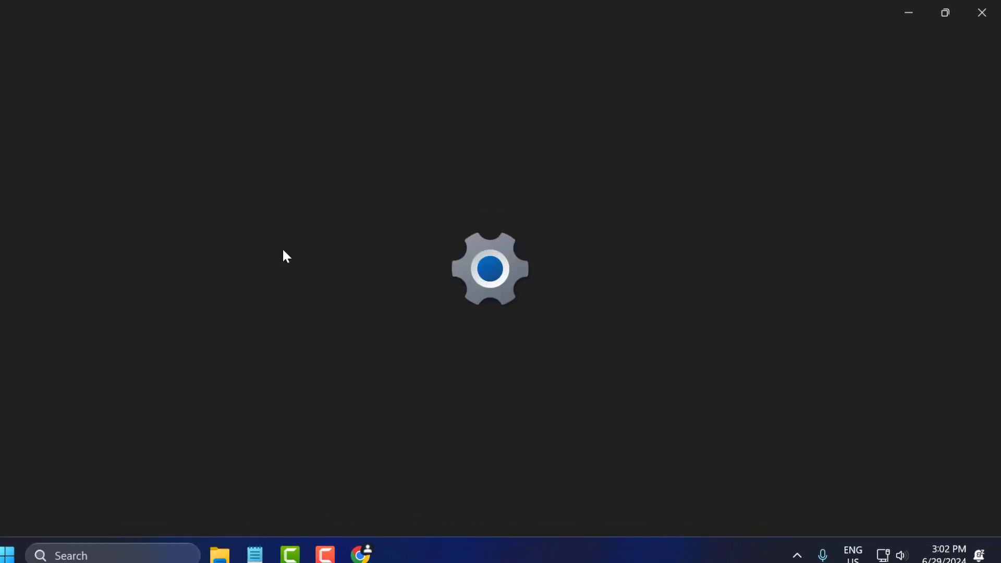
Reset the Xbox app from its settings page, confirming deletion of its data
{"action": "scroll", "coordinate": [403, 297], "scroll_direction": "down", "scroll_amount": 10}
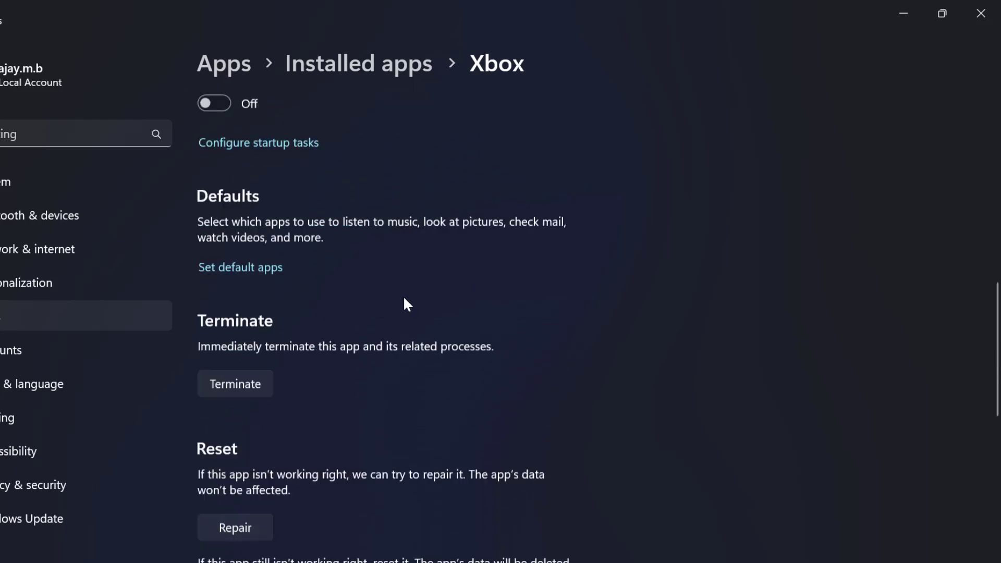
{"action": "scroll", "coordinate": [404, 299], "scroll_direction": "down", "scroll_amount": 5}
{"action": "left_click", "coordinate": [240, 363]}
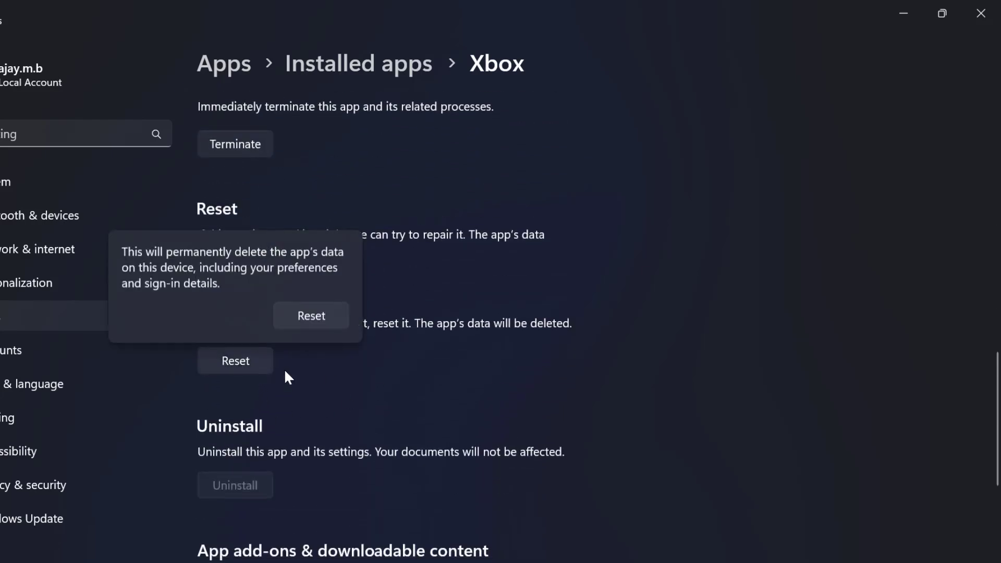
{"action": "left_click", "coordinate": [330, 318]}
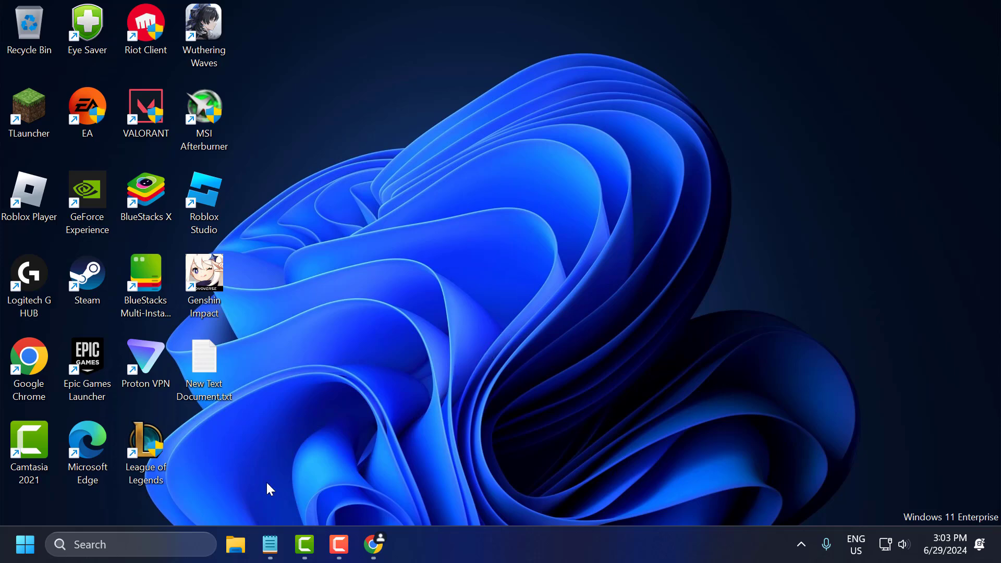
Launch Windows PowerShell as administrator from a 'power' search
{"action": "left_click", "coordinate": [157, 543]}
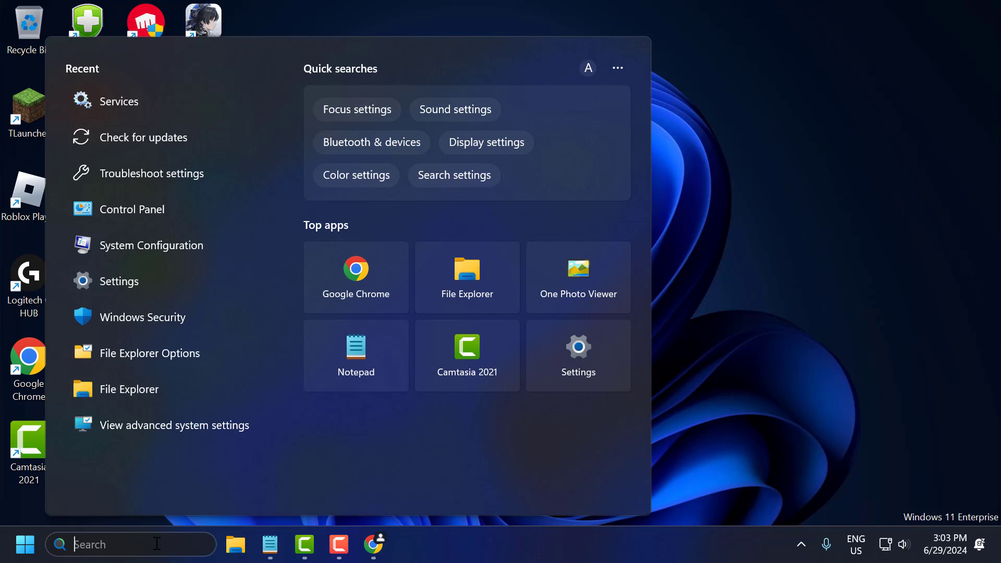
{"action": "type", "text": "power"}
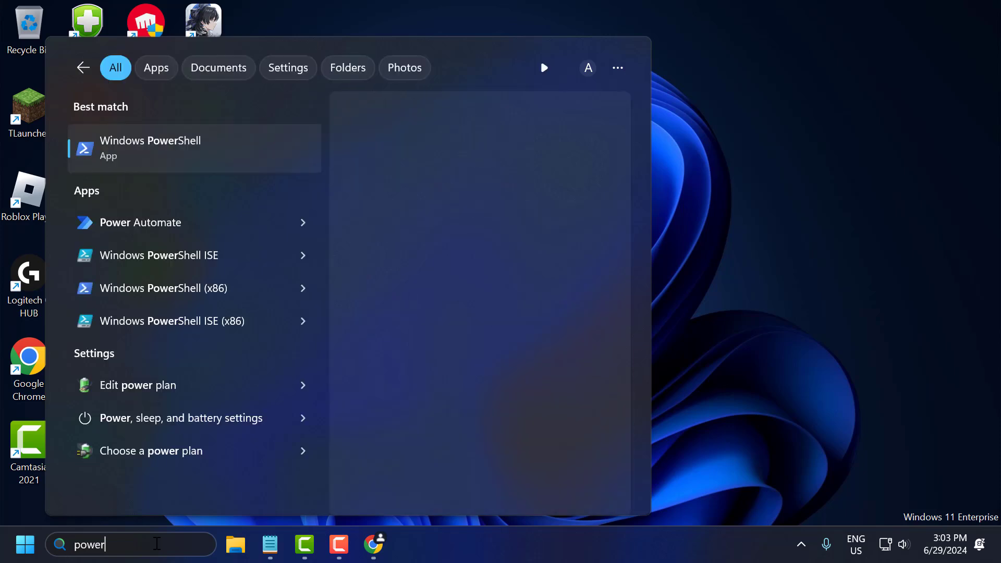
{"action": "right_click", "coordinate": [161, 153]}
{"action": "left_click", "coordinate": [206, 175]}
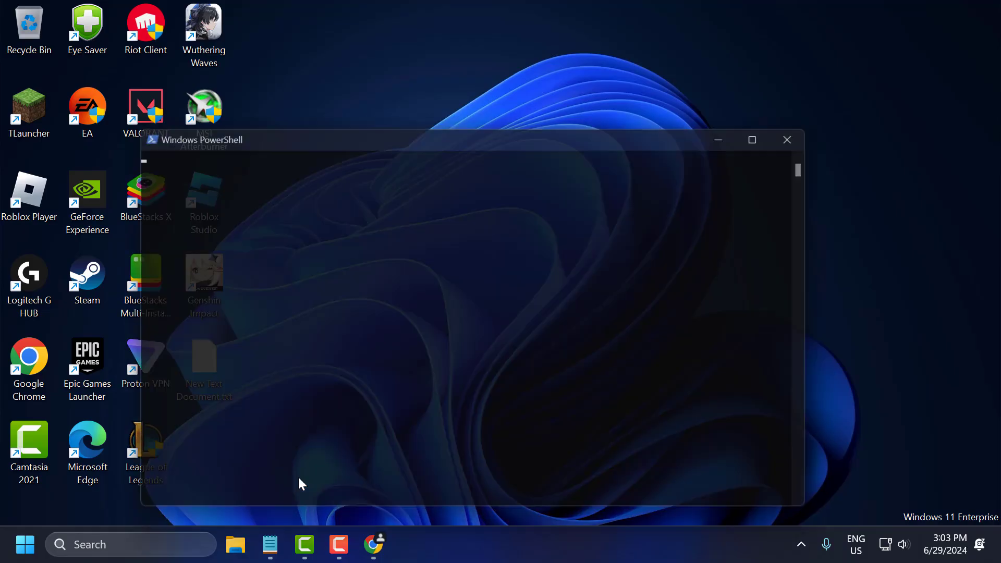
Paste 'get-appxpackage Microsoft.GamingServices | remove-AppxPackage -allusers' from the notes into PowerShell
{"action": "left_click", "coordinate": [269, 544]}
{"action": "triple_click", "coordinate": [318, 121]}
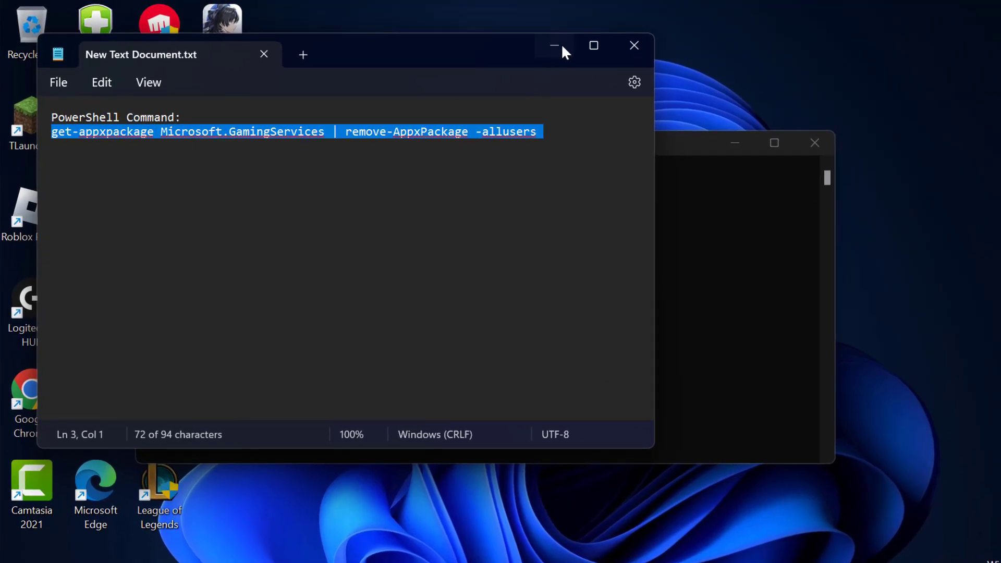
{"action": "left_click", "coordinate": [561, 46]}
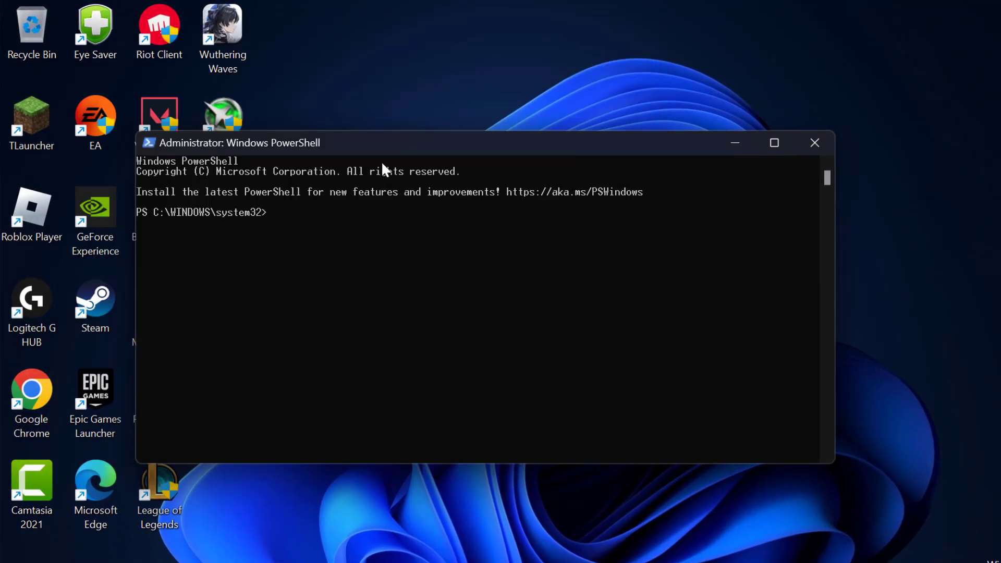
{"action": "type", "text": "get-appxpackage Microsoft.GamingServices | remove-AppxPackage -allusers"}
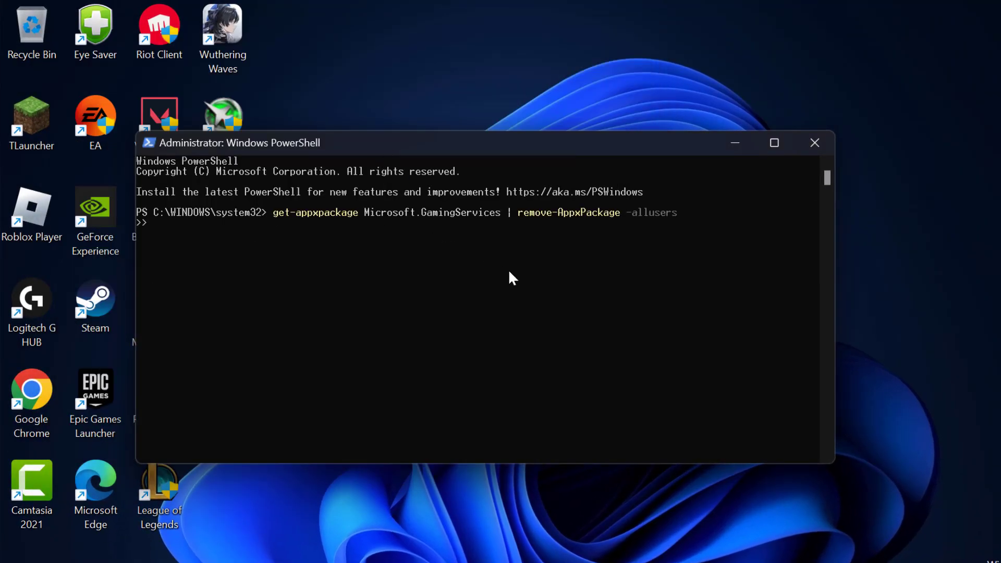